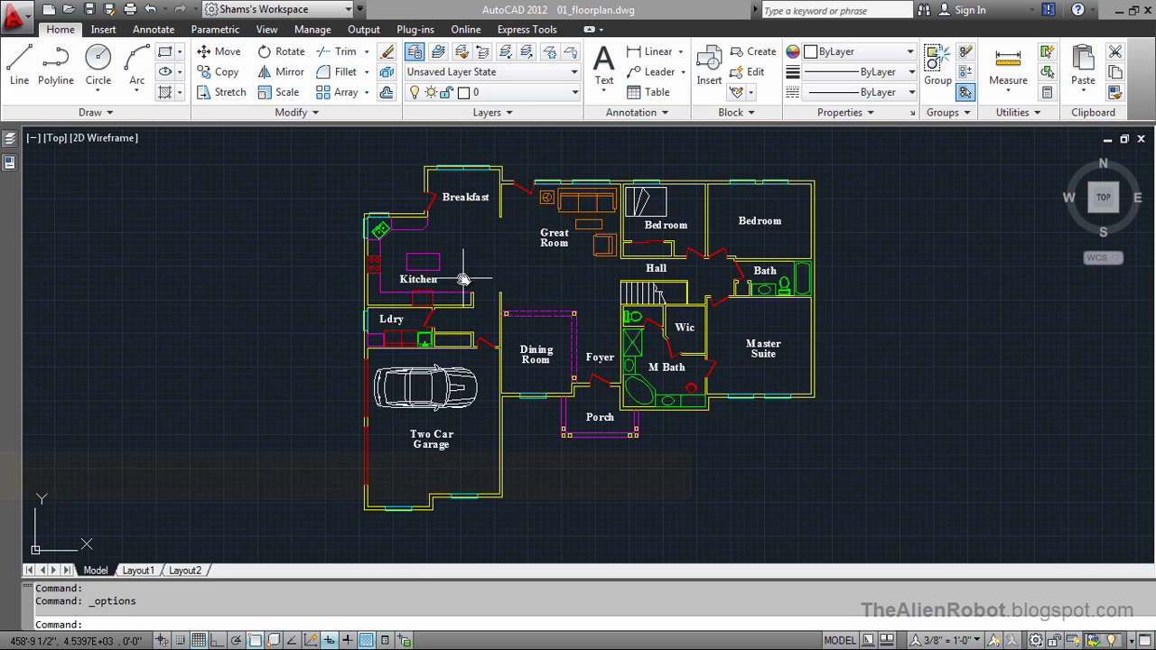
# Cancel the stray selection window and zoom in close on the Kitchen, centred.
pyautogui.click(632, 529)
pyautogui.press('Escape')
pyautogui.scroll(2, 559, 480)
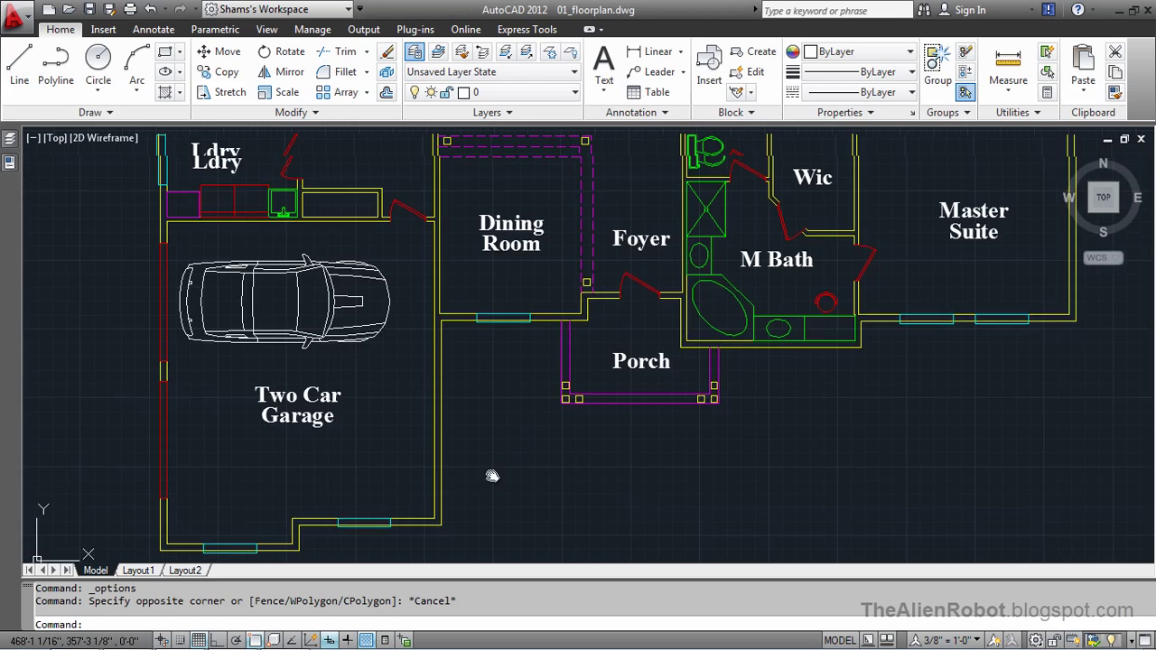
pyautogui.scroll(2, 483, 348)
pyautogui.moveTo(493, 484); pyautogui.dragTo(579, 555, button='middle')
pyautogui.scroll(5, 464, 245)
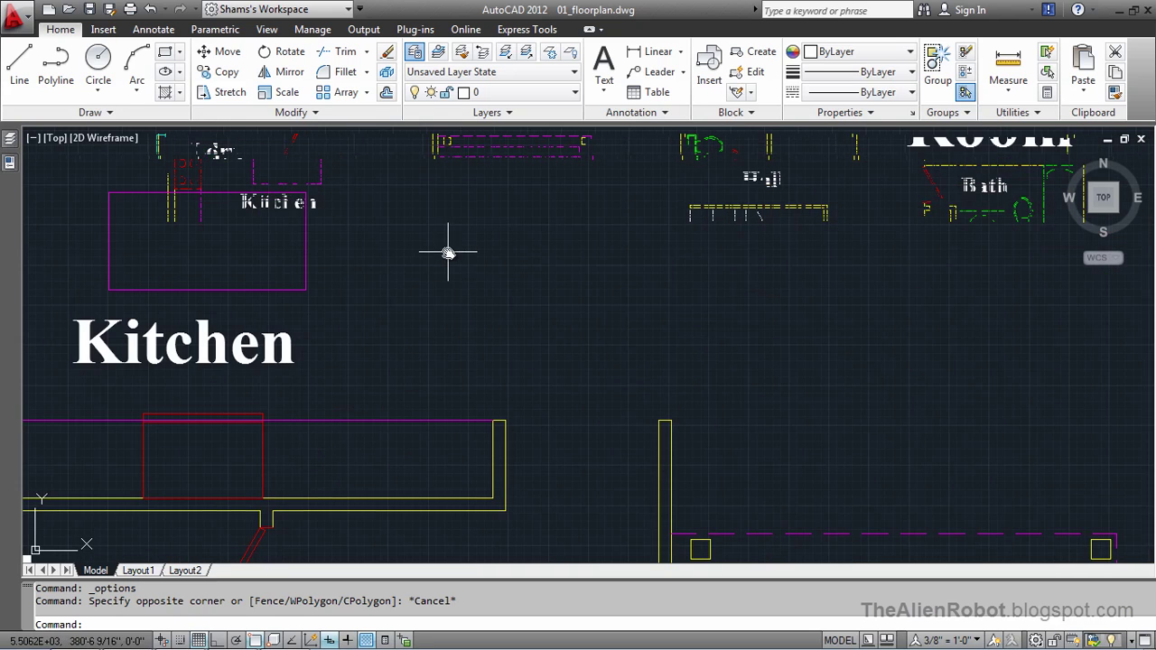
pyautogui.moveTo(449, 253); pyautogui.dragTo(676, 291, button='middle')
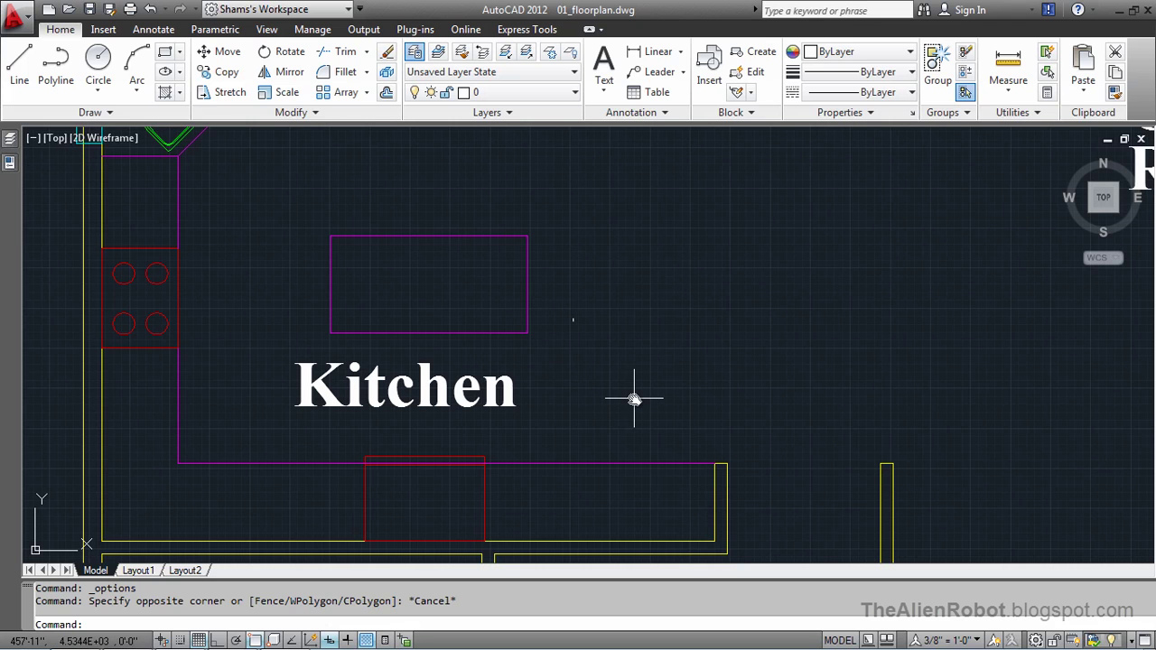
# Pan down below the Kitchen to look over the Ldry room.
pyautogui.moveTo(634, 398); pyautogui.dragTo(658, 172, button='middle')
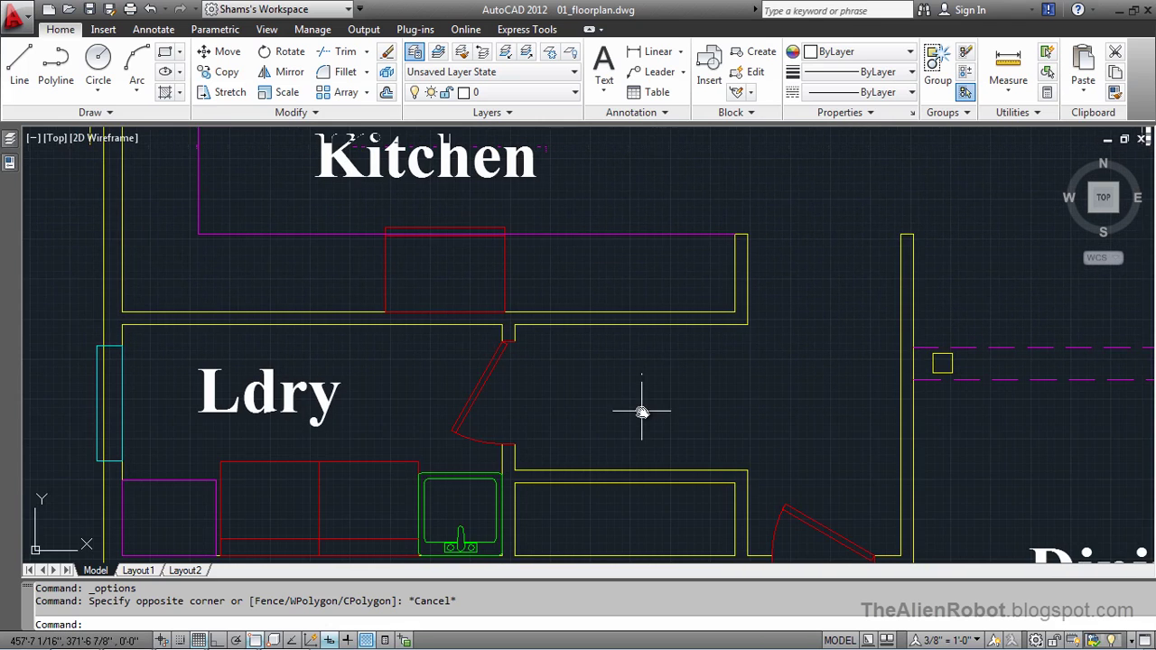
pyautogui.scroll(-2, 586, 305)
pyautogui.scroll(2, 598, 312)
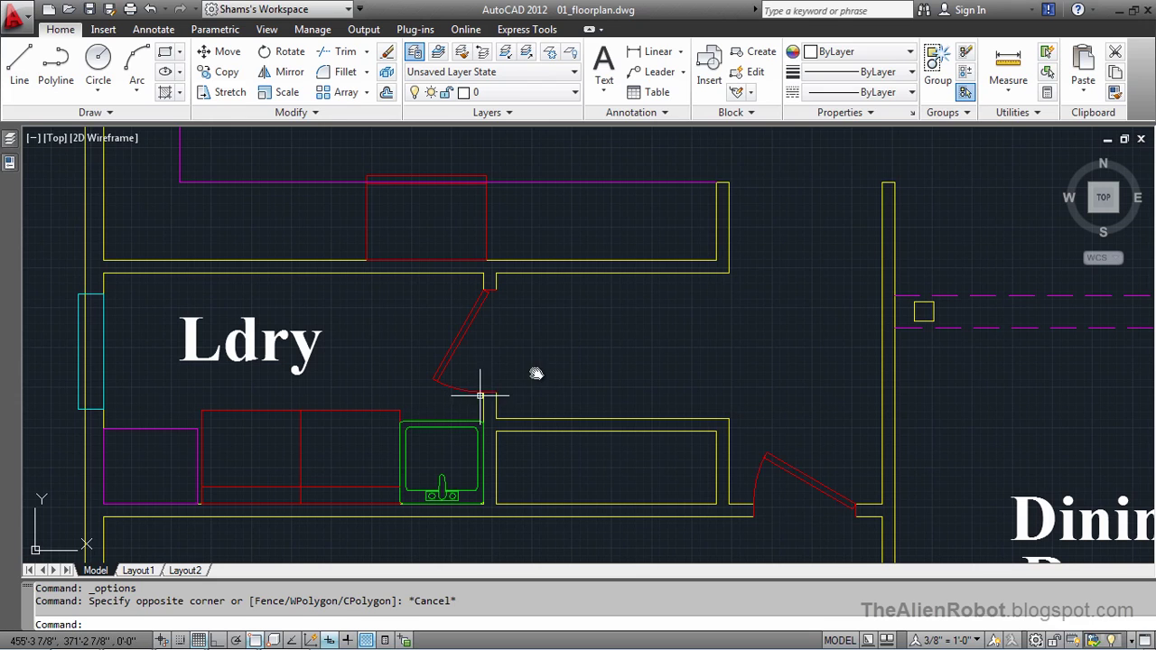
# Frame the Kitchen and Dining Room, then zoom out to the full floor plan.
pyautogui.scroll(-2, 637, 357)
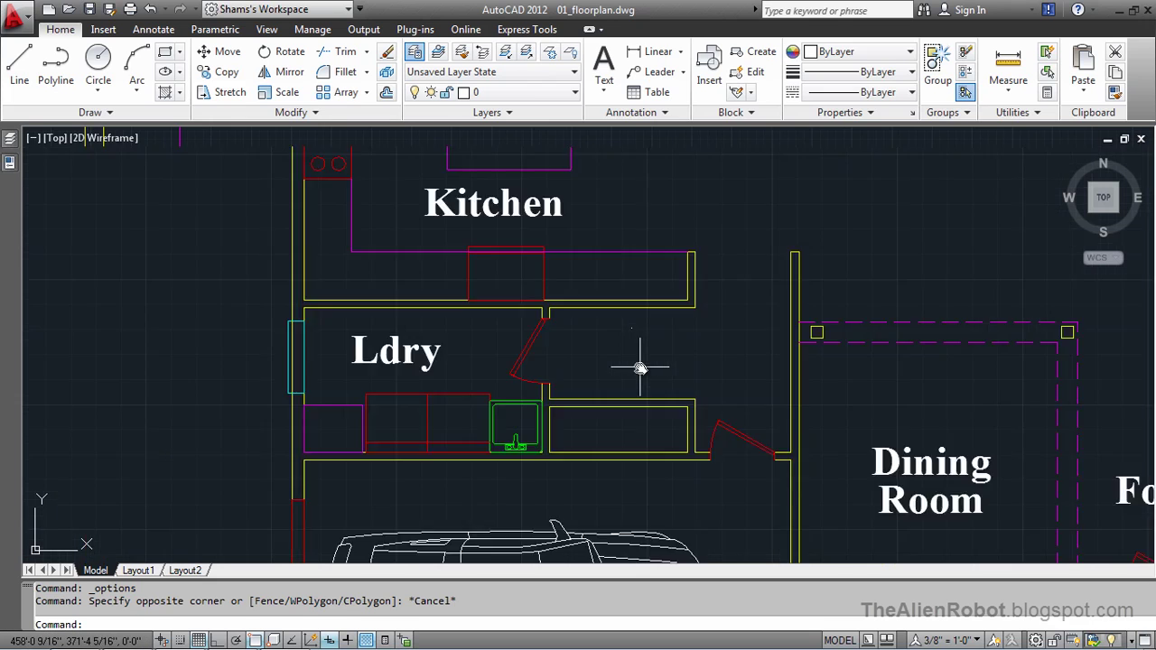
pyautogui.moveTo(635, 357)
pyautogui.mouseDown(button='middle')
pyautogui.moveTo(575, 368)
pyautogui.moveTo(567, 316)
pyautogui.mouseUp(button='middle')
pyautogui.scroll(-2, 627, 359)
pyautogui.scroll(-2, 626, 358)
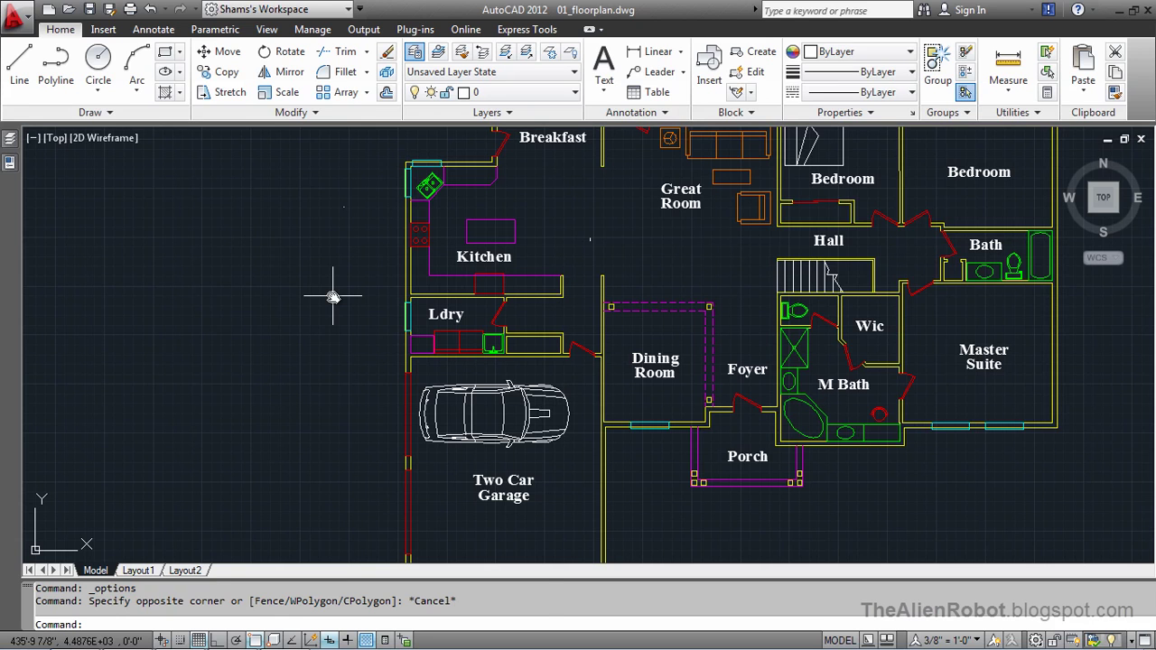
# In Options > Display, toggle Show rollover ToolTips off and back on.
pyautogui.rightClick(333, 297)
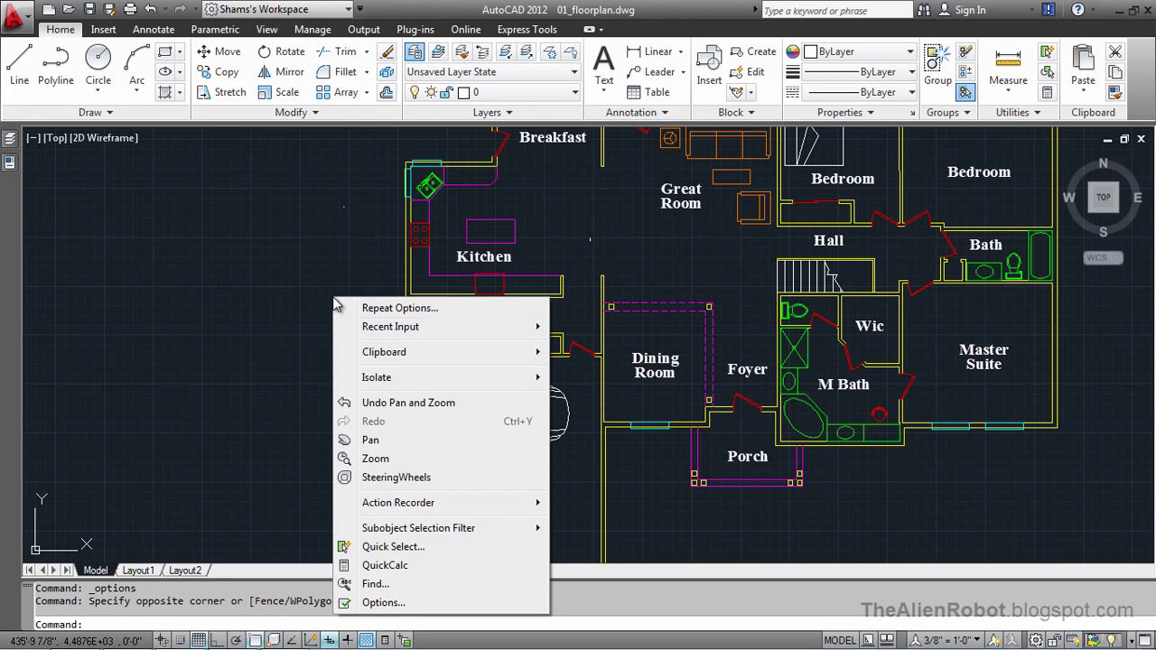
pyautogui.click(384, 602)
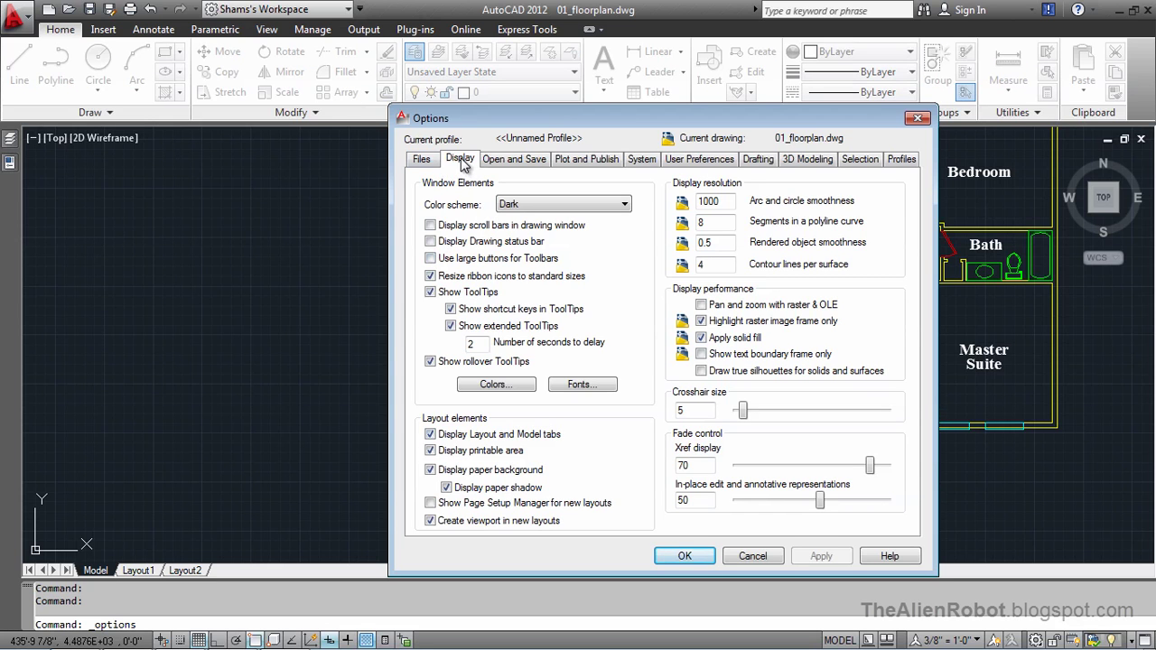
pyautogui.moveTo(447, 363)
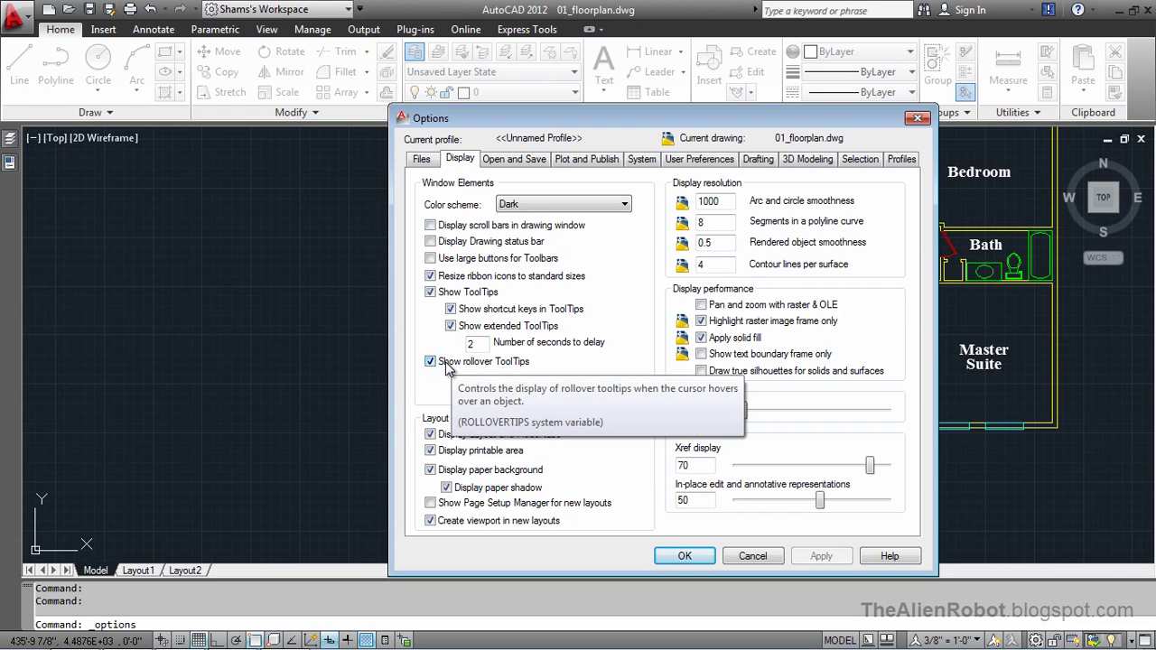
pyautogui.click(430, 361)
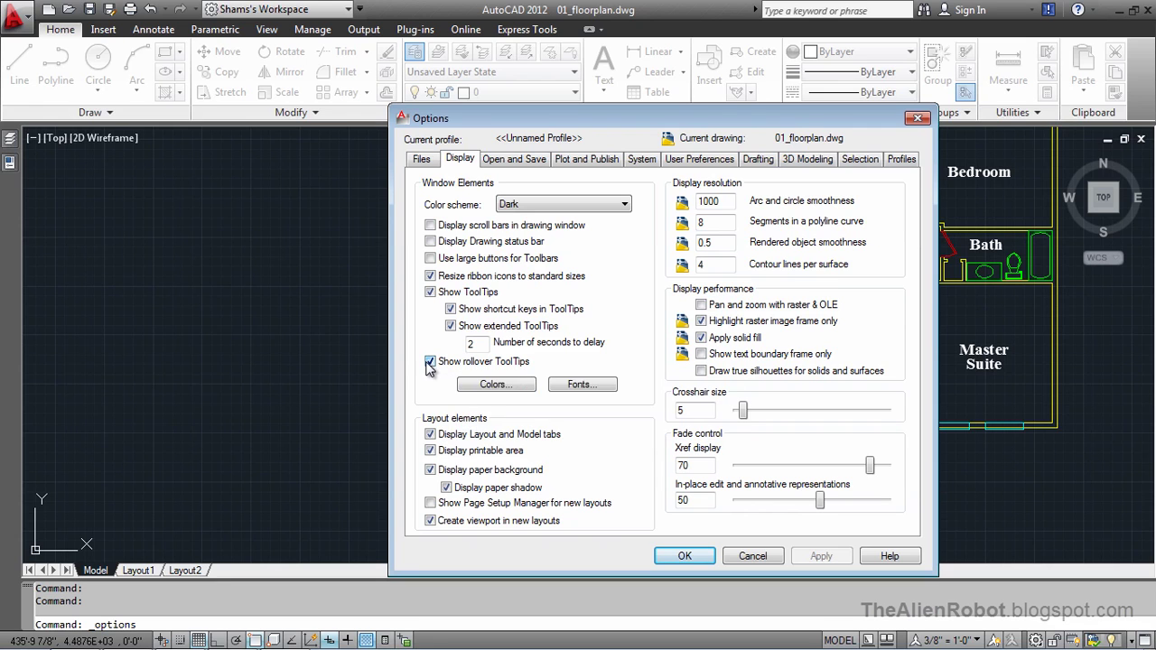
pyautogui.click(430, 361)
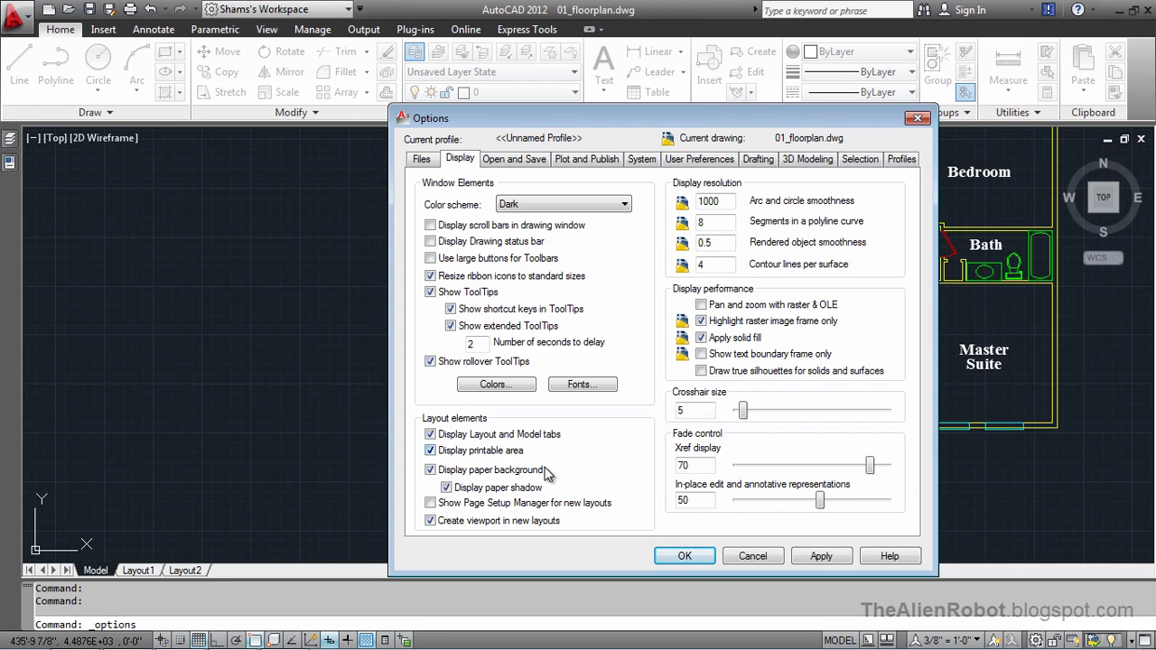
# Cancel the Options dialog, discarding any changes.
pyautogui.click(746, 554)
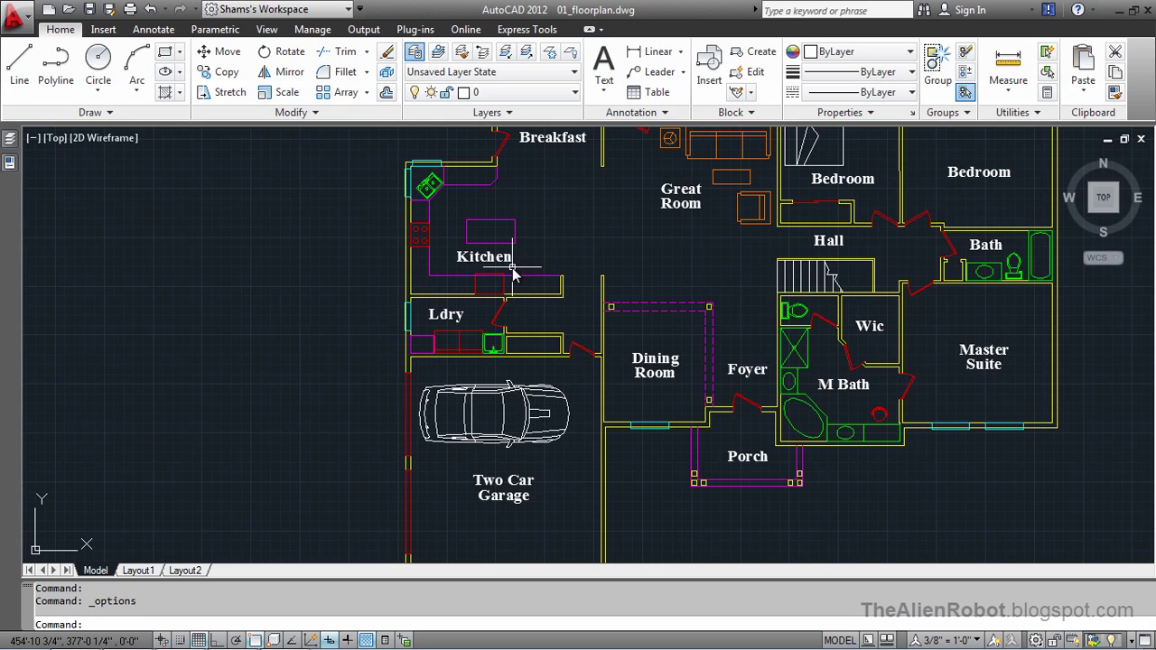
# Zoom in so the Kitchen label and island fill the view.
pyautogui.scroll(5, 518, 276)
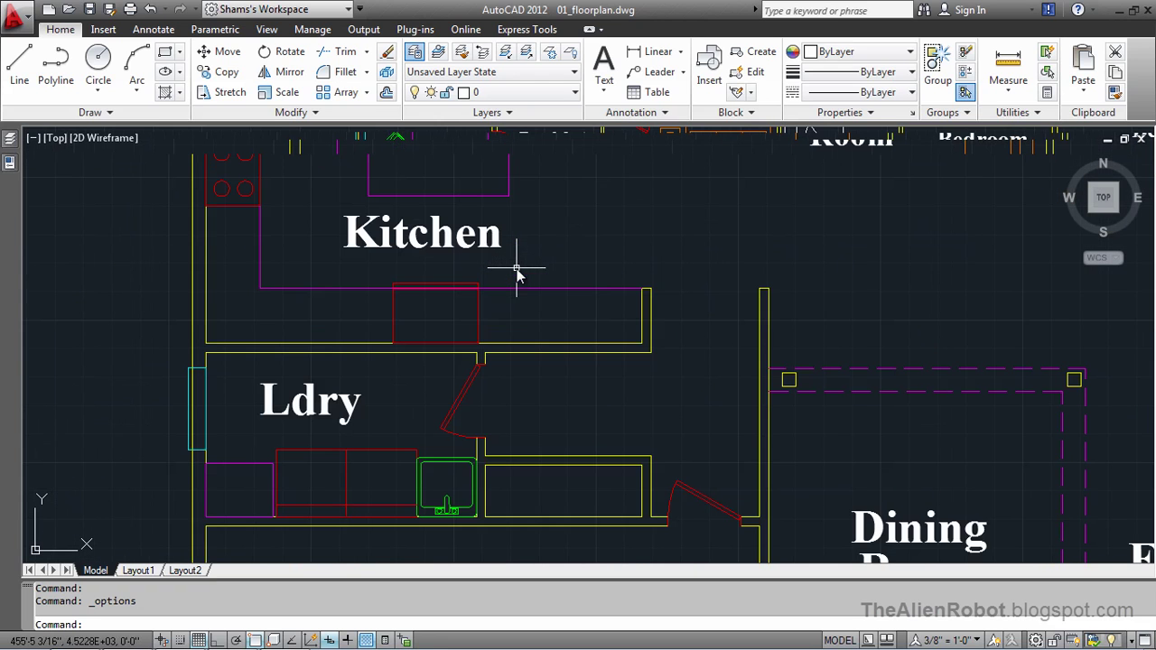
pyautogui.moveTo(514, 250); pyautogui.dragTo(513, 305, button='middle')
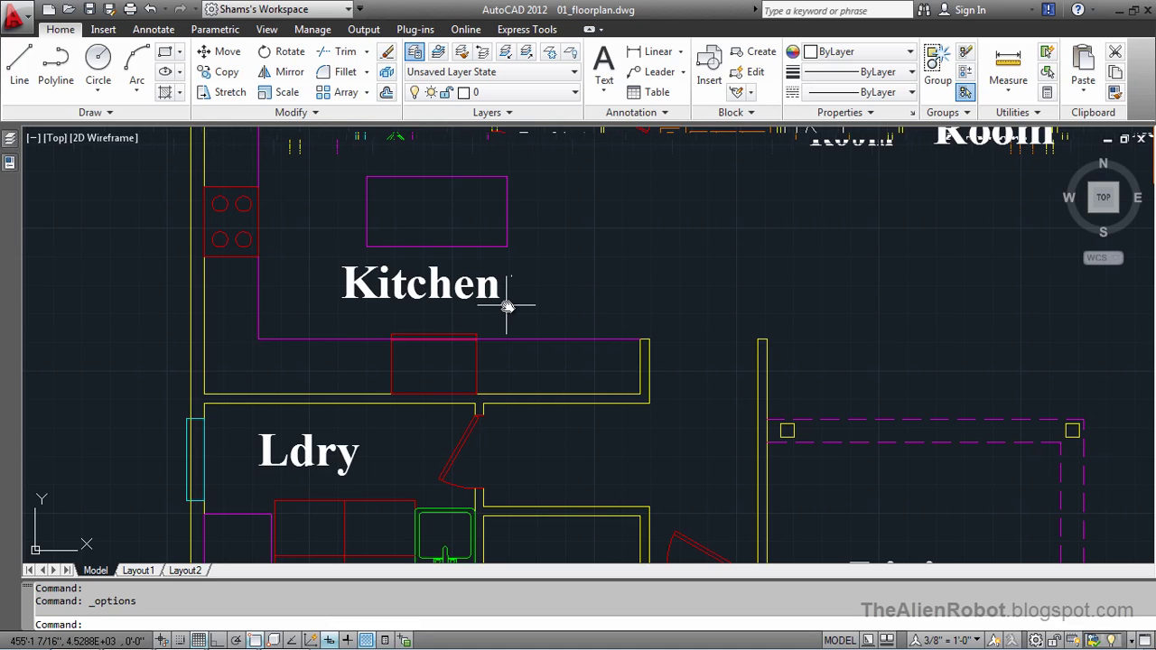
pyautogui.scroll(2, 507, 307)
pyautogui.scroll(2, 508, 303)
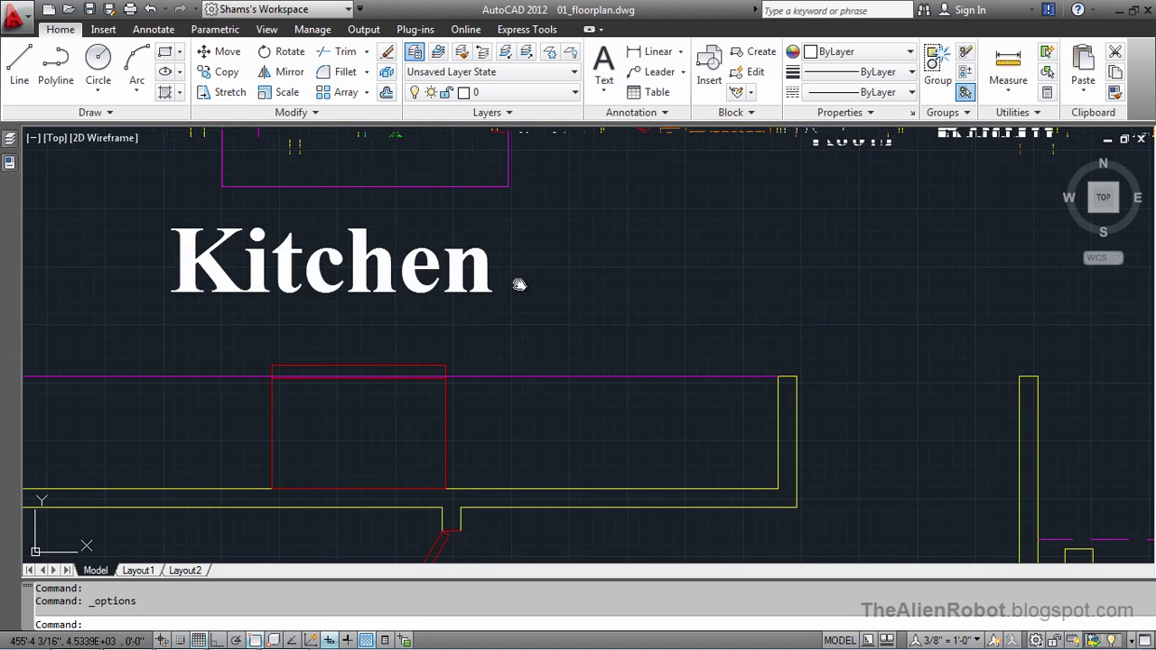
pyautogui.moveTo(518, 284); pyautogui.dragTo(574, 319, button='middle')
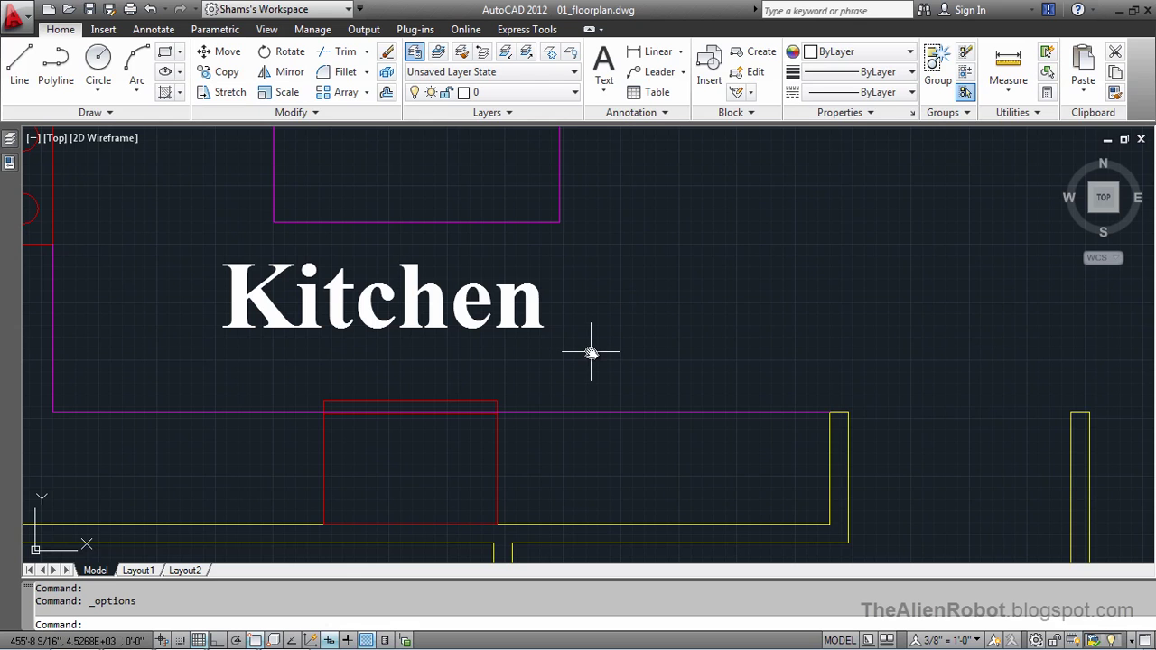
# Zoom Extents with the middle button to show the whole house plan.
pyautogui.middleClick(591, 350)
pyautogui.middleClick(591, 351)
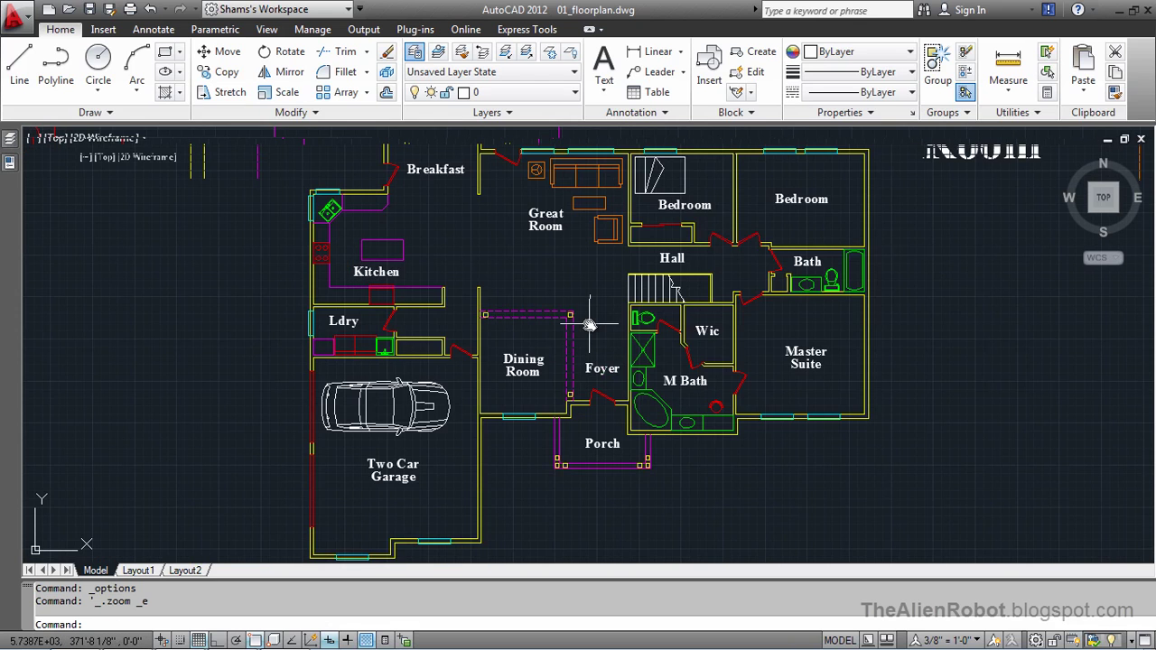